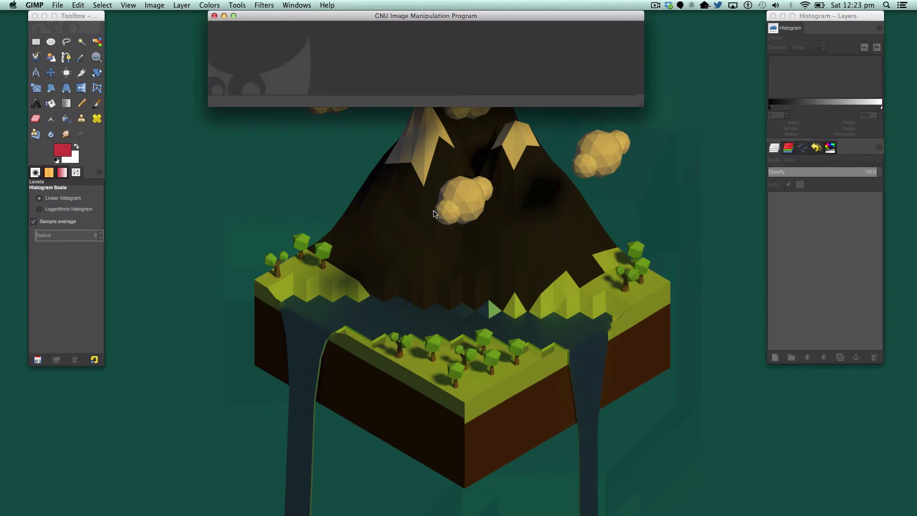
Open Eye.jpg and add a new transparent layer measuring 1892 × 1125 px above it.
click(50, 5)
click(72, 34)
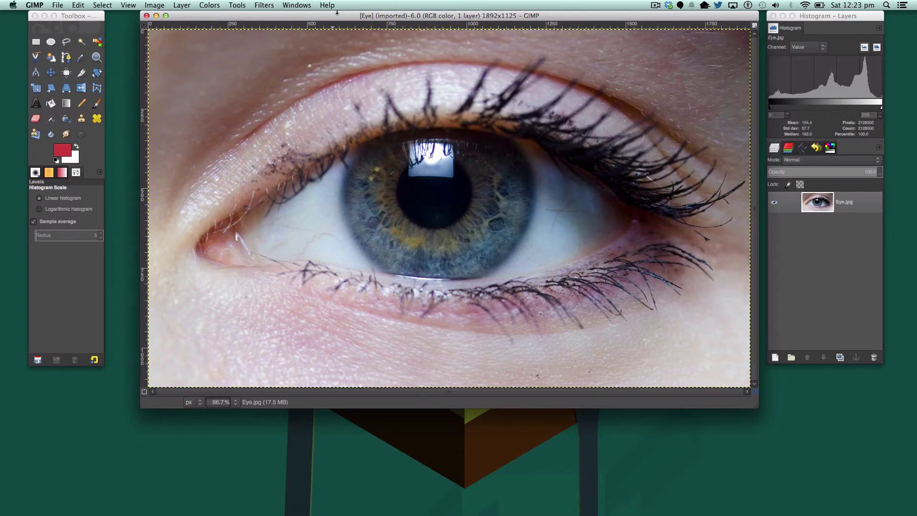
click(50, 42)
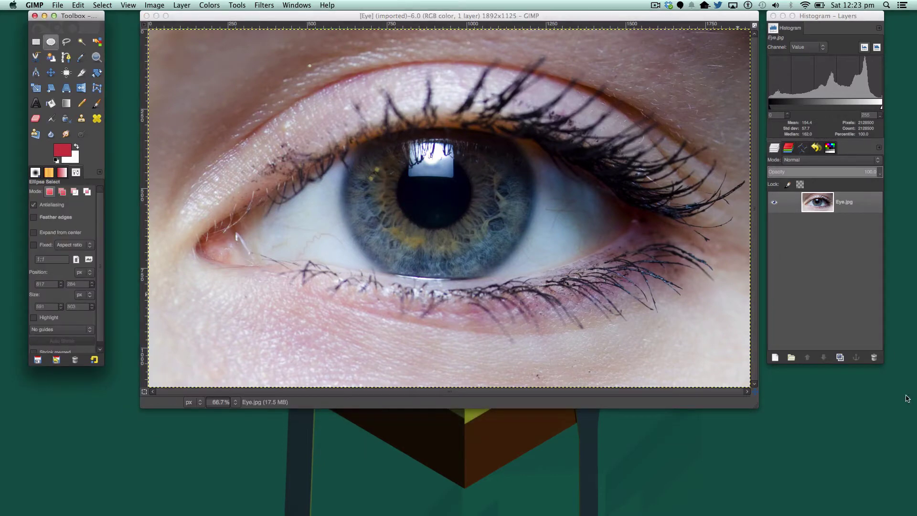
click(775, 357)
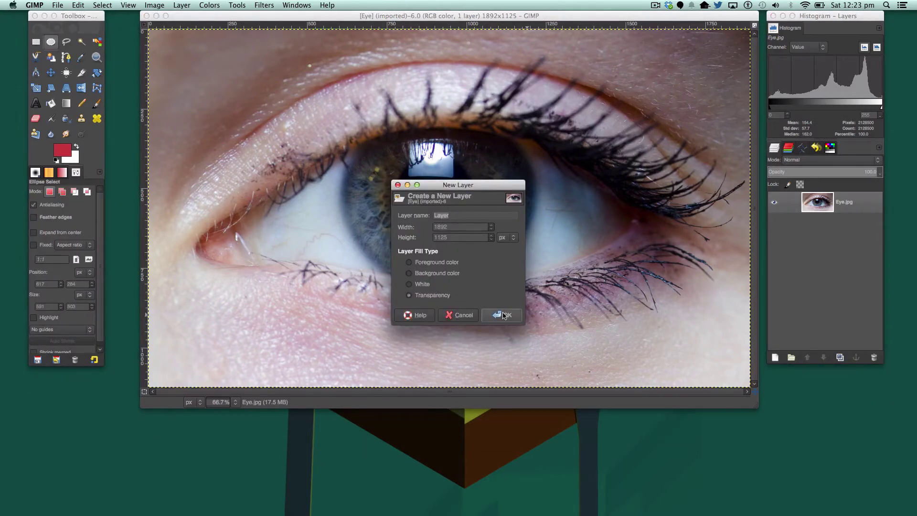
click(500, 313)
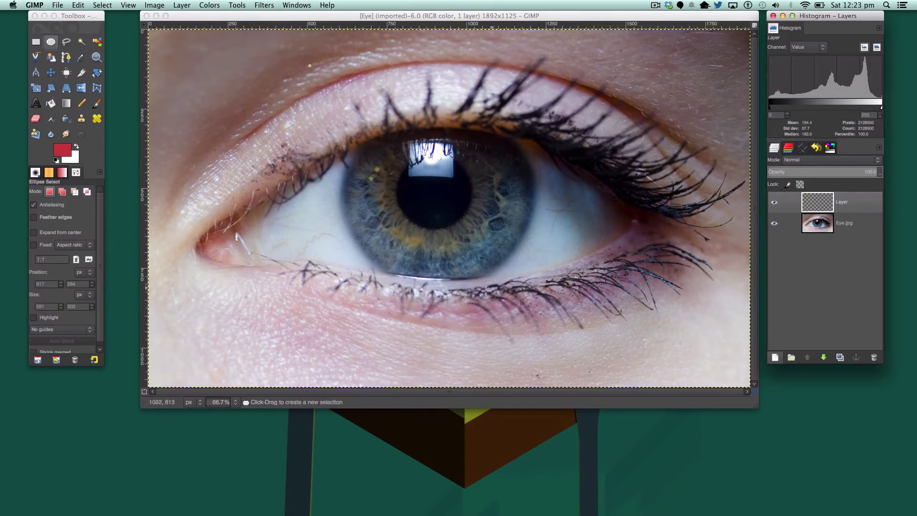
Draw an elliptical selection fitted around the iris, about 595 × 515 px, starting at about 613, 274.
drag(380, 269, 527, 135)
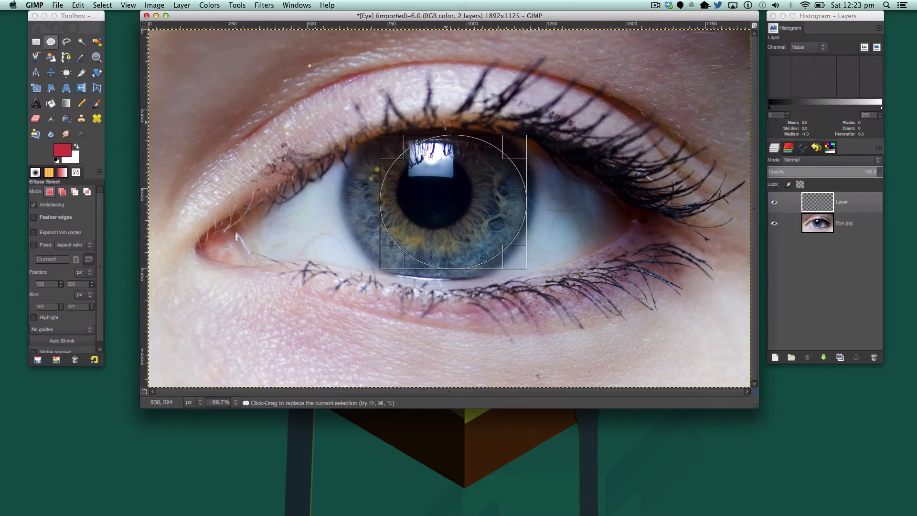
drag(399, 146, 369, 138)
drag(373, 258, 370, 269)
drag(519, 263, 526, 263)
drag(354, 210, 344, 210)
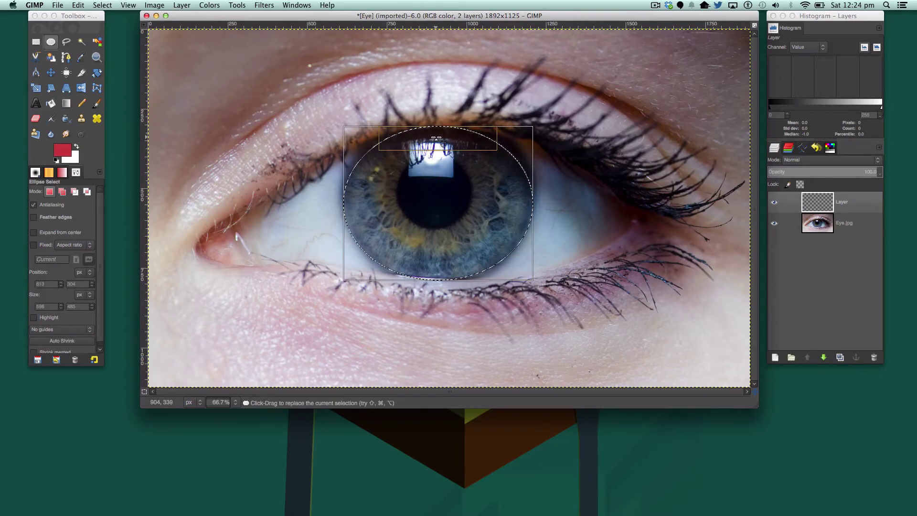
drag(436, 139, 436, 138)
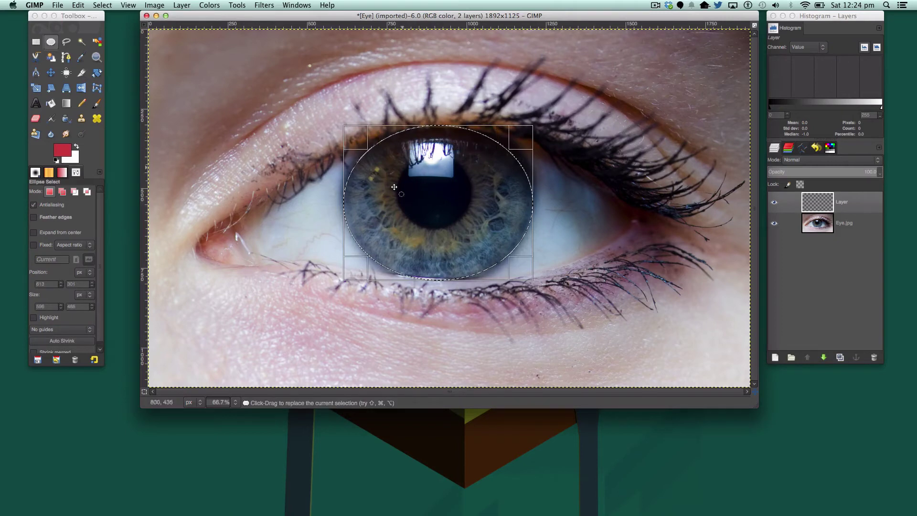
mouse_move(518, 145)
mouse_down()
mouse_move(528, 141)
mouse_move(518, 135)
mouse_up()
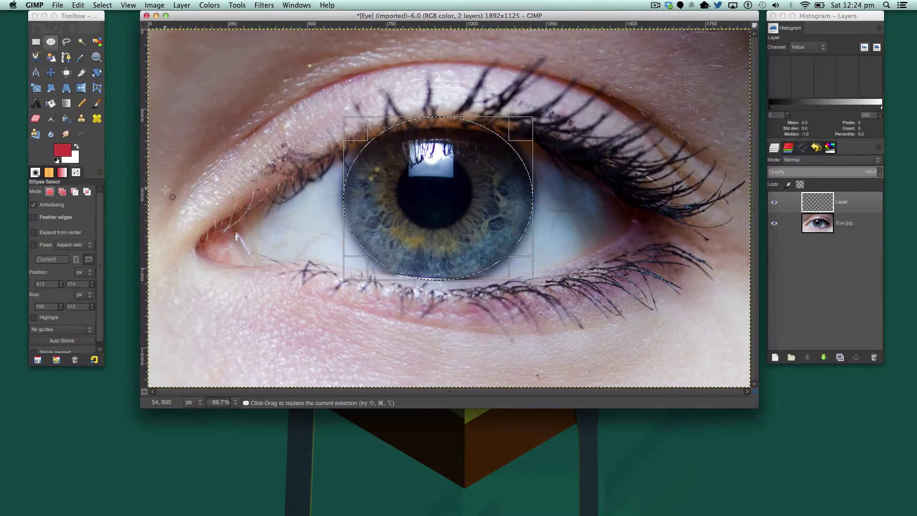
Bucket-fill the iris selection on the new layer with the red foreground colour d04242.
click(57, 106)
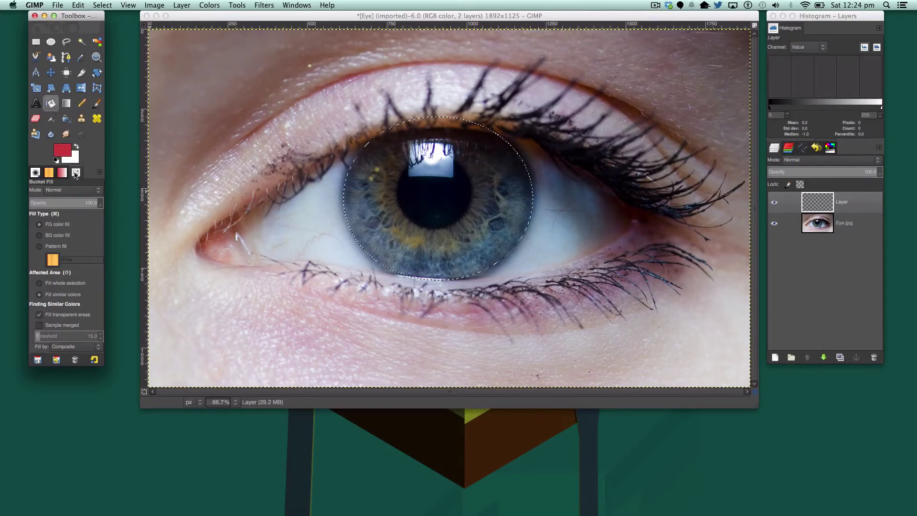
click(63, 151)
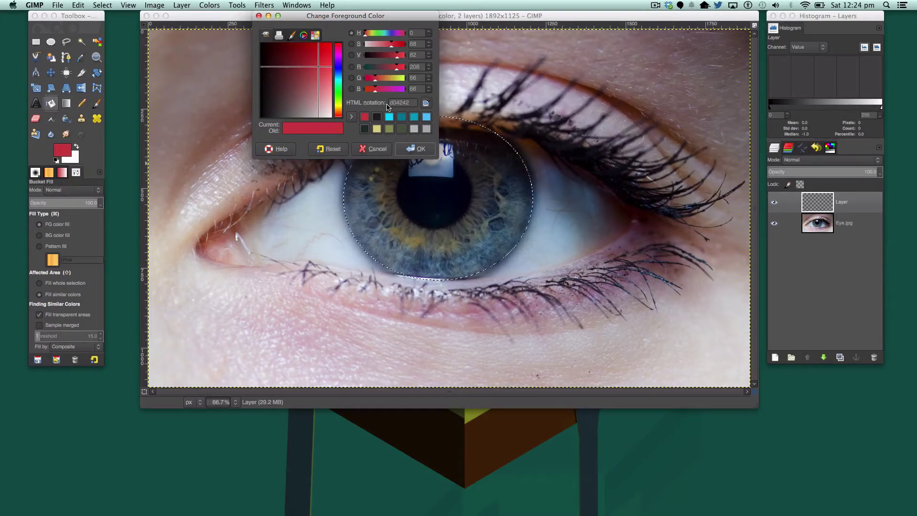
click(415, 149)
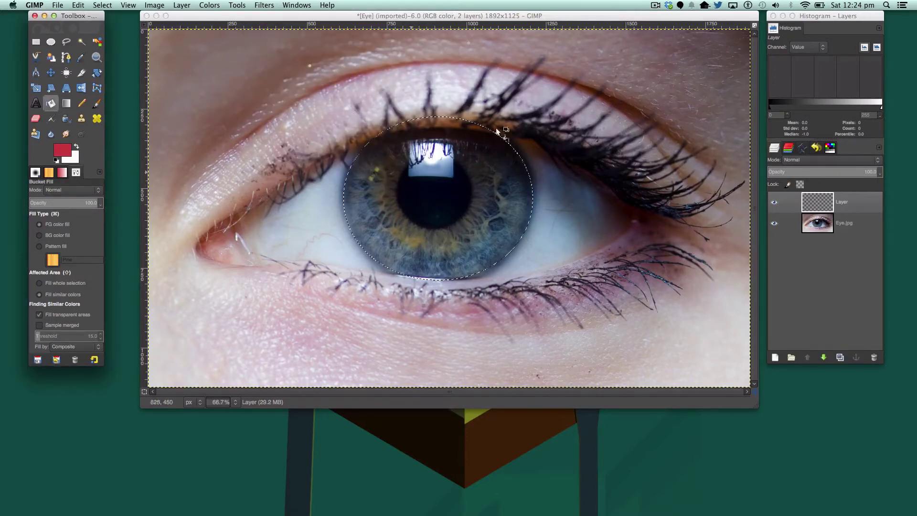
click(453, 170)
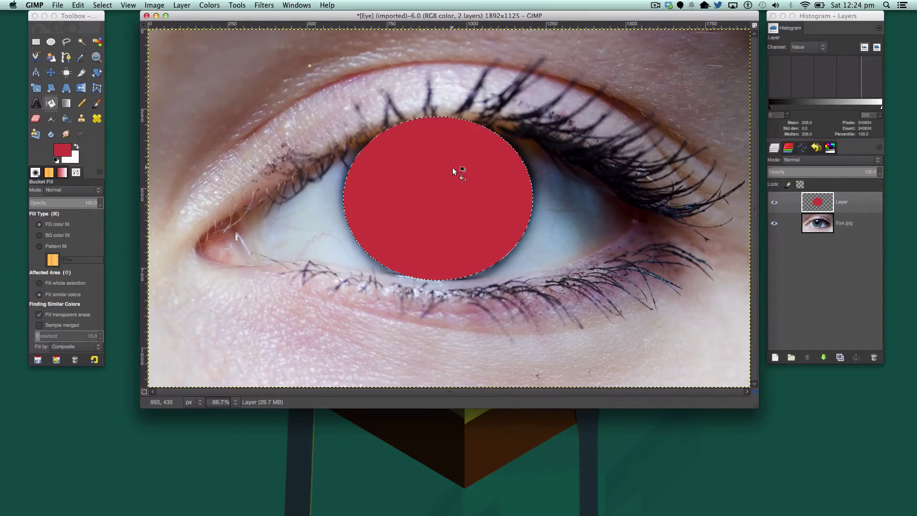
Clear the selection and set the red circle layer's blend mode to Color.
key(super+shift+a)
click(102, 5)
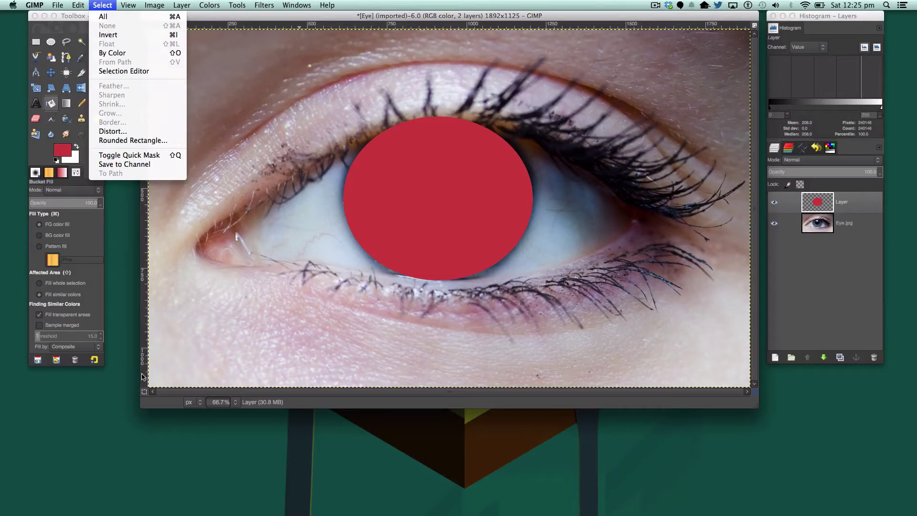
click(146, 411)
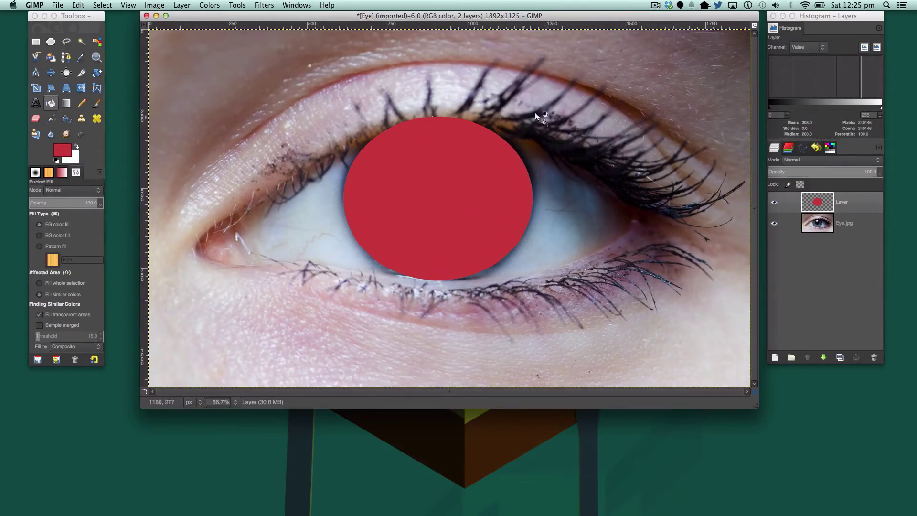
click(837, 164)
click(817, 340)
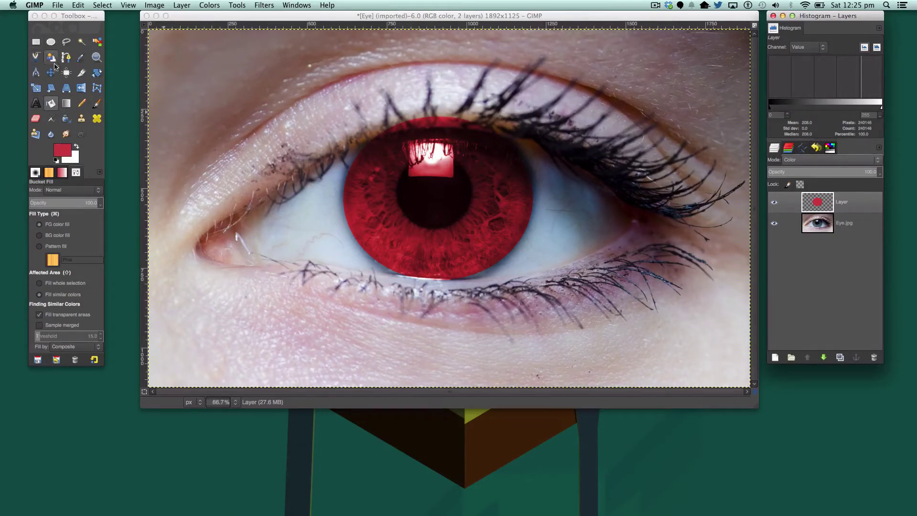
Scale the red circle layer to about 1961 × 1149 px so the circle covers the whole iris.
click(36, 87)
click(446, 205)
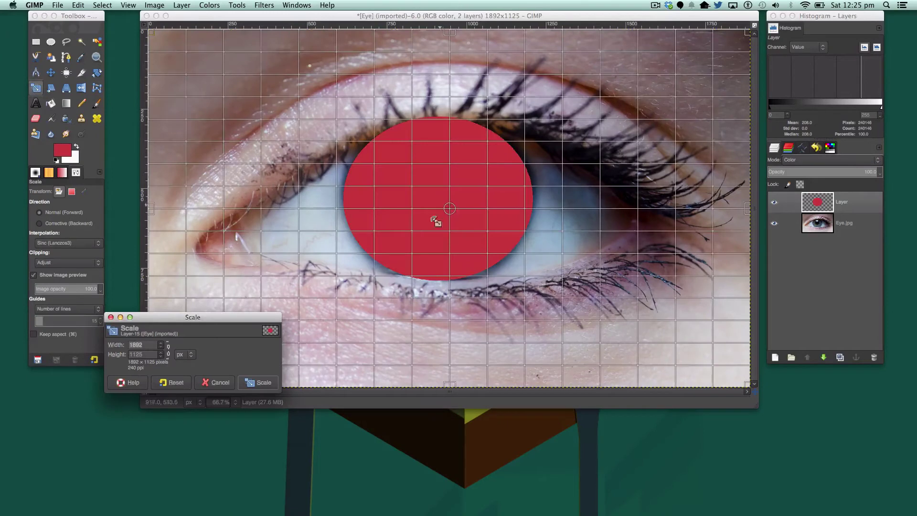
click(608, 356)
drag(607, 356, 614, 362)
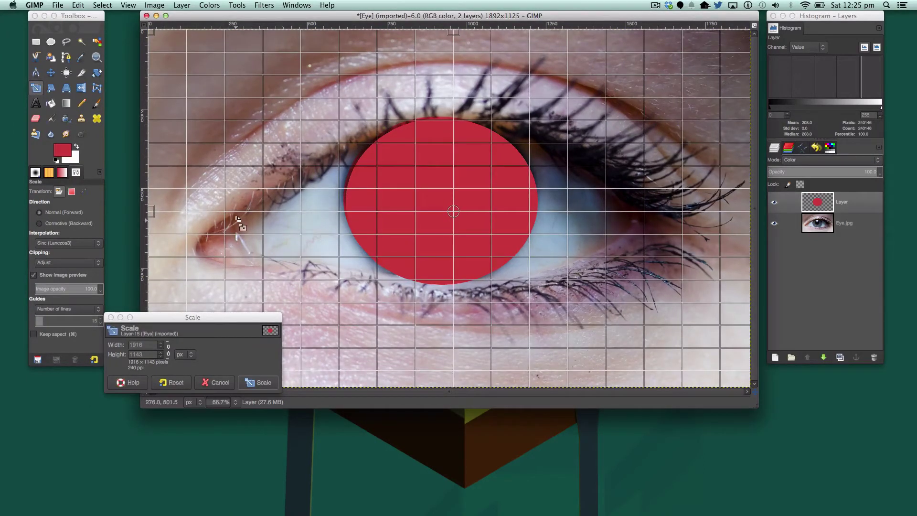
drag(237, 221, 231, 217)
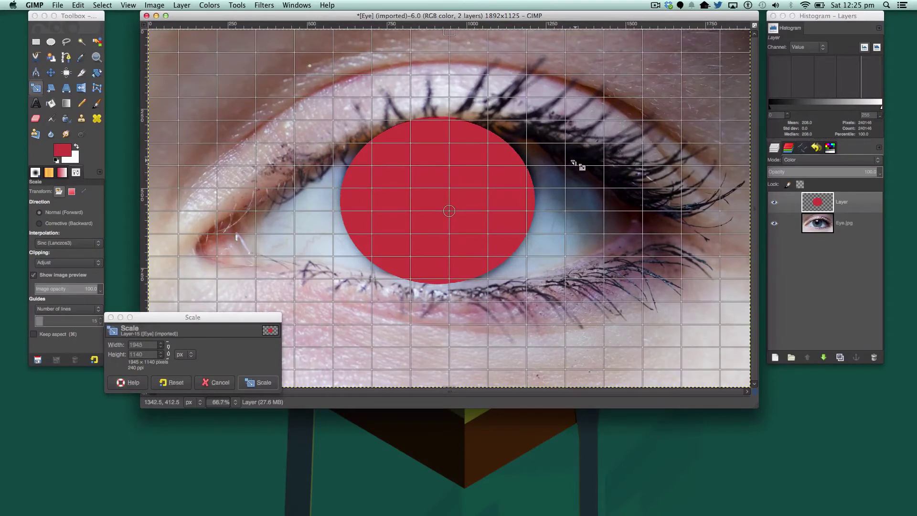
drag(575, 164, 575, 164)
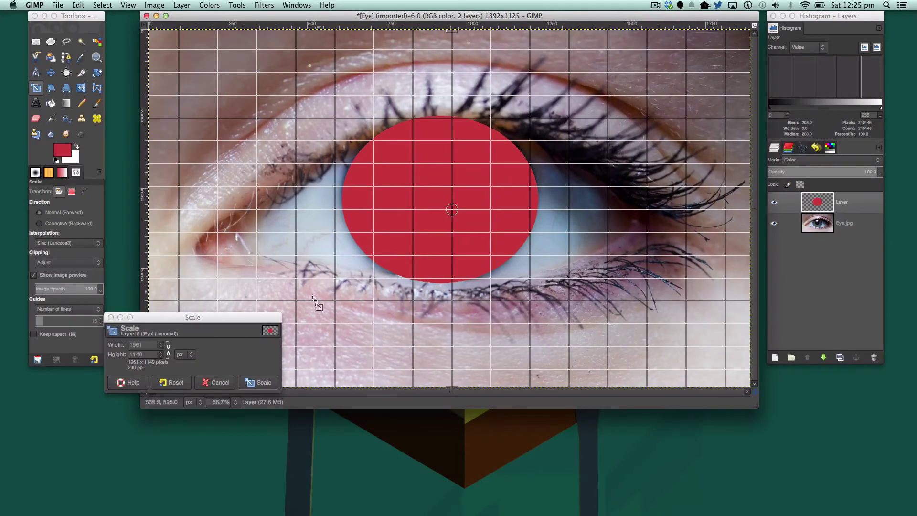
click(258, 382)
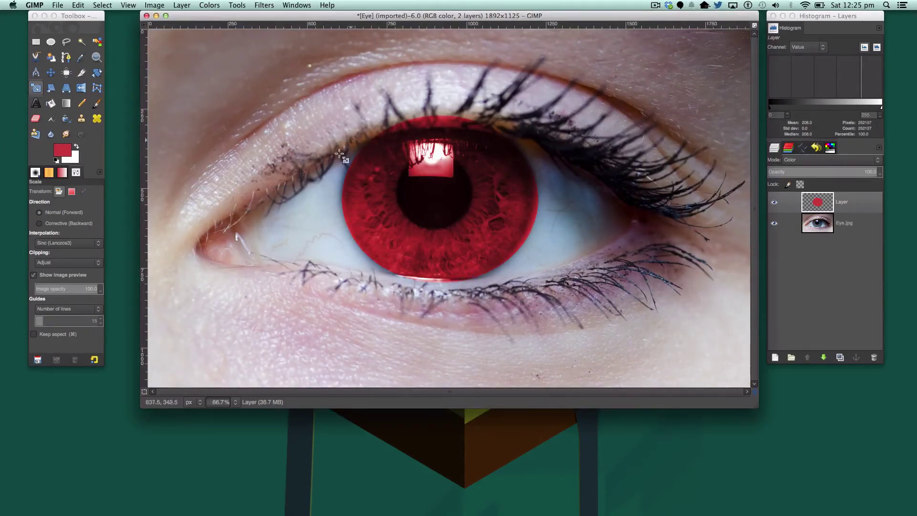
Erase the red tint that spills over the eyelids at the iris's edges with a large soft eraser.
click(35, 119)
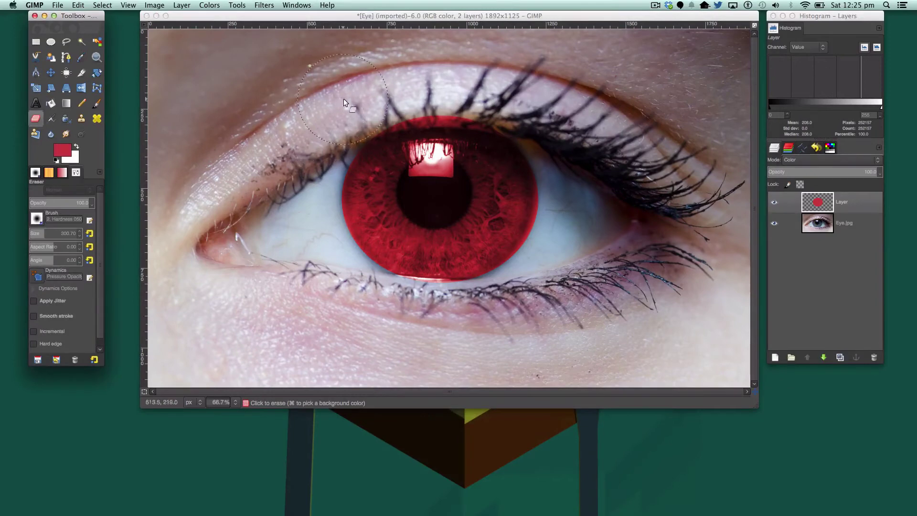
mouse_move(482, 83)
mouse_down()
mouse_move(344, 91)
mouse_move(470, 98)
mouse_move(382, 97)
mouse_up()
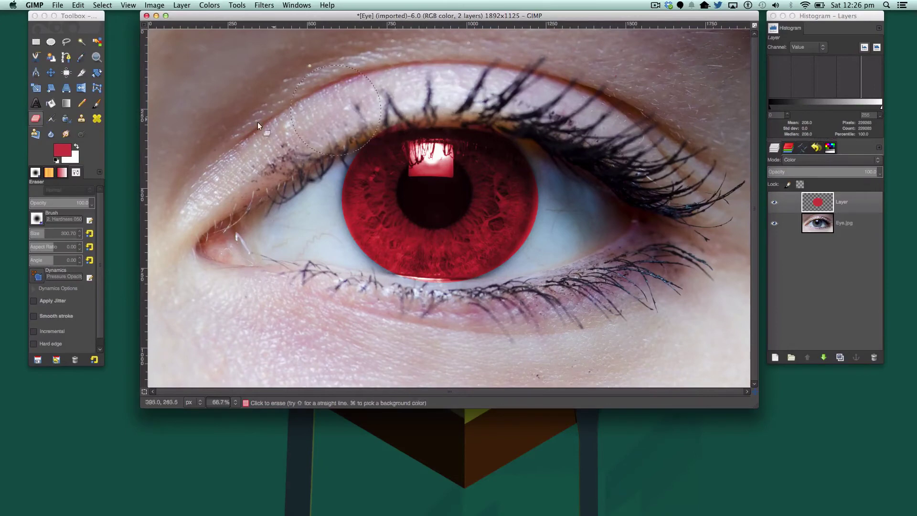
click(37, 220)
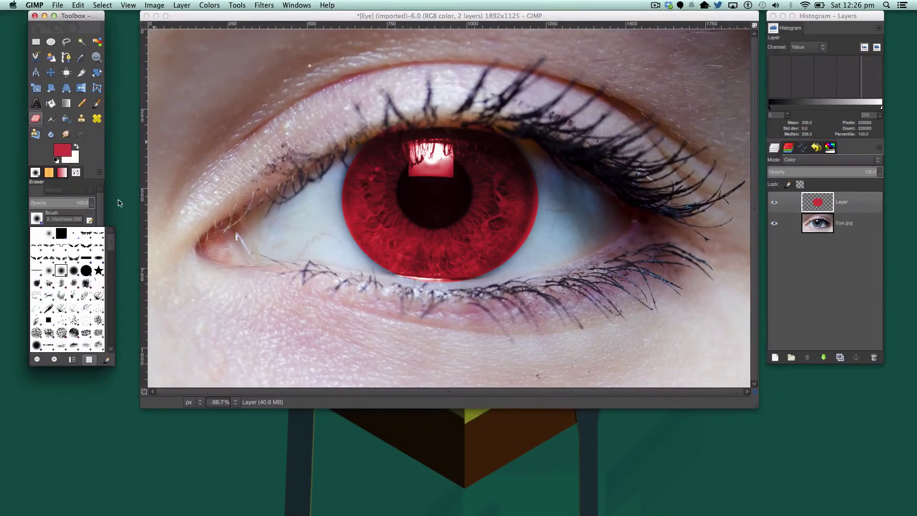
click(120, 185)
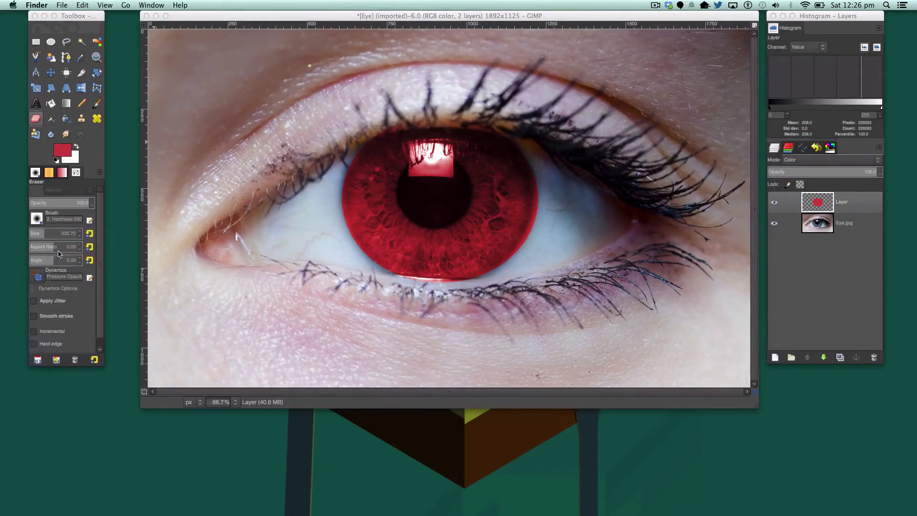
click(543, 133)
mouse_move(518, 93)
mouse_down()
mouse_move(491, 94)
mouse_move(520, 101)
mouse_move(406, 82)
mouse_move(366, 90)
mouse_move(395, 88)
mouse_move(356, 110)
mouse_move(466, 76)
mouse_move(492, 79)
mouse_up()
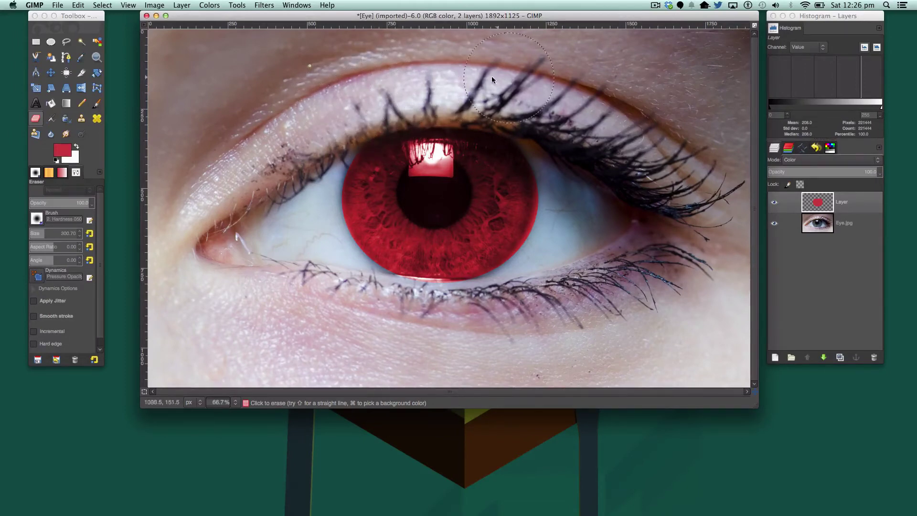
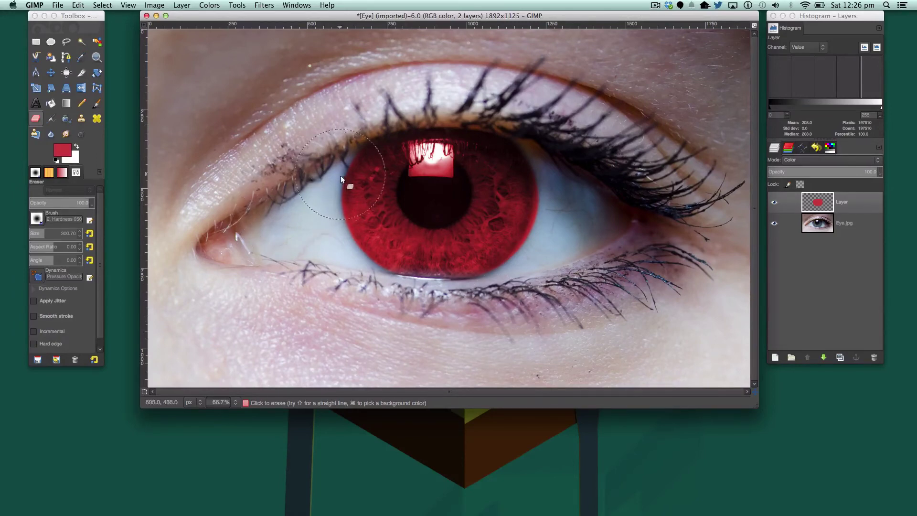
Open the Curves adjustment for the original Eye.jpg photo layer.
click(788, 223)
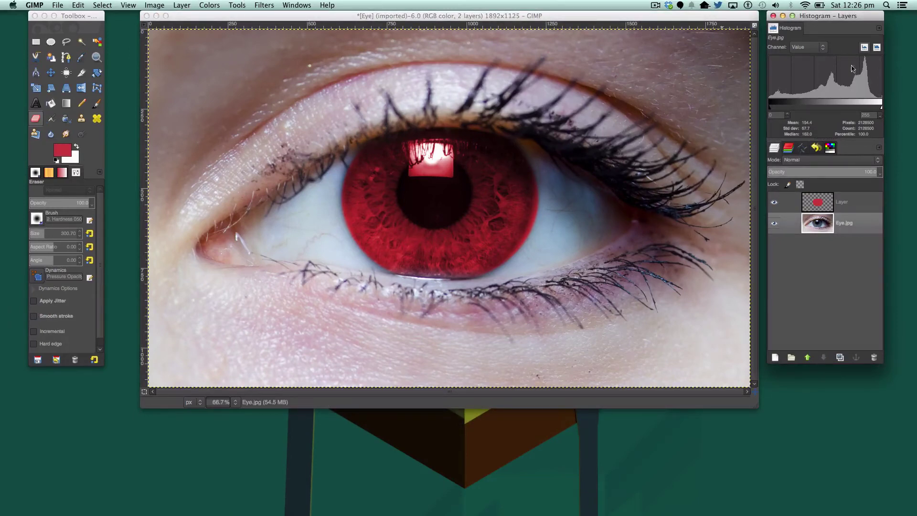
mouse_move(778, 106)
mouse_down()
mouse_move(793, 106)
mouse_move(748, 111)
mouse_up()
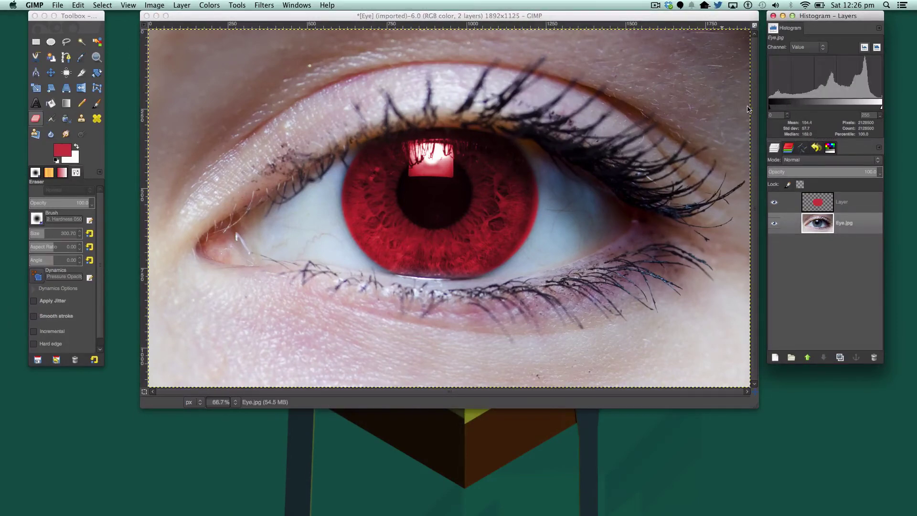
click(185, 3)
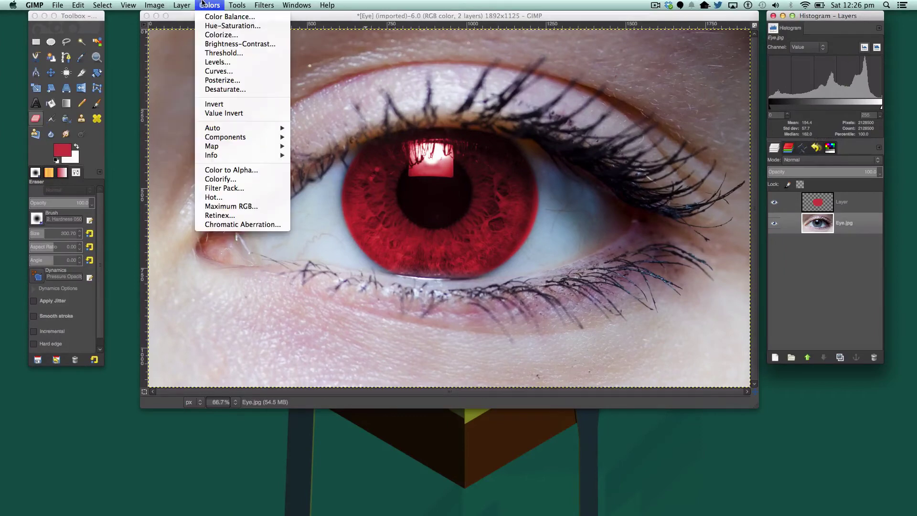
click(225, 71)
mouse_move(648, 212)
mouse_down()
mouse_move(642, 205)
mouse_move(656, 227)
mouse_up()
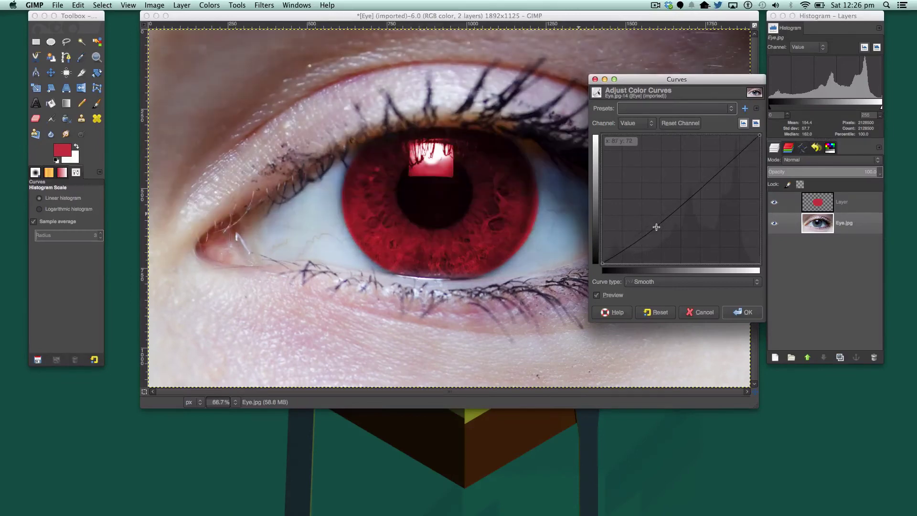
click(702, 183)
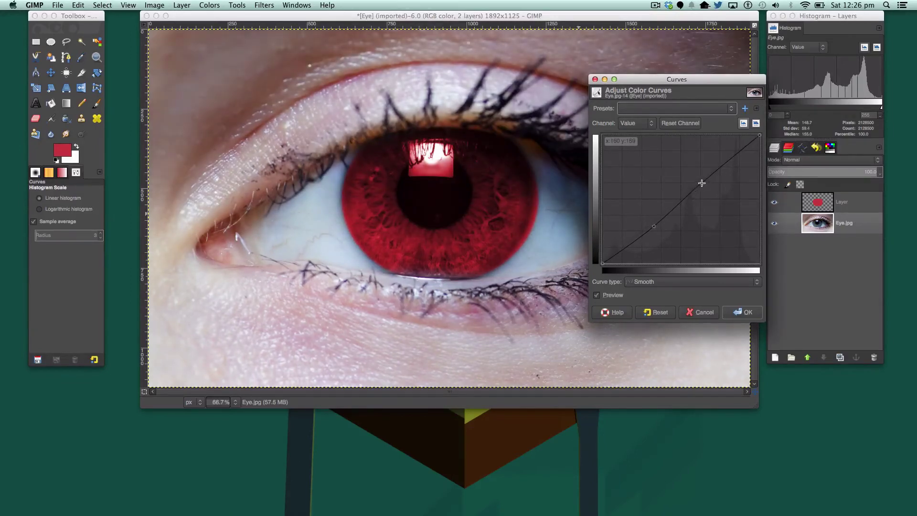
mouse_move(701, 183)
mouse_down()
mouse_move(696, 176)
mouse_move(707, 196)
mouse_up()
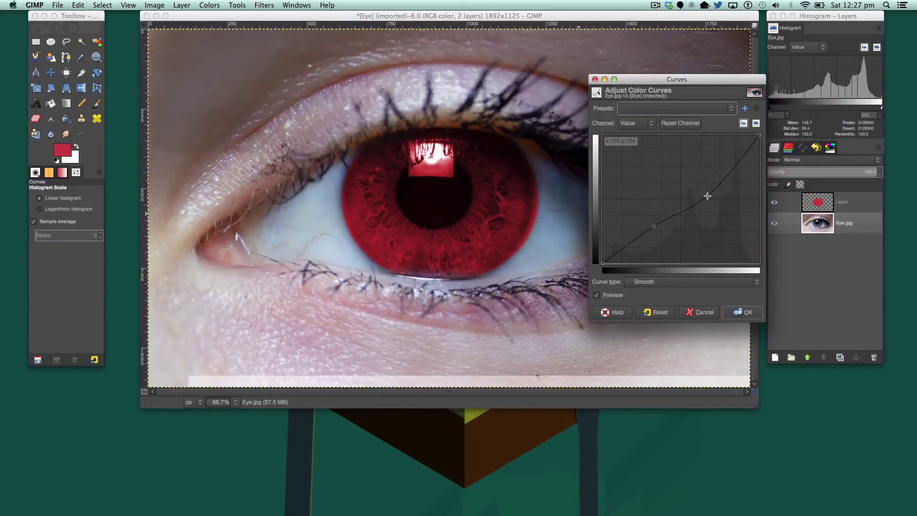
drag(645, 231, 637, 230)
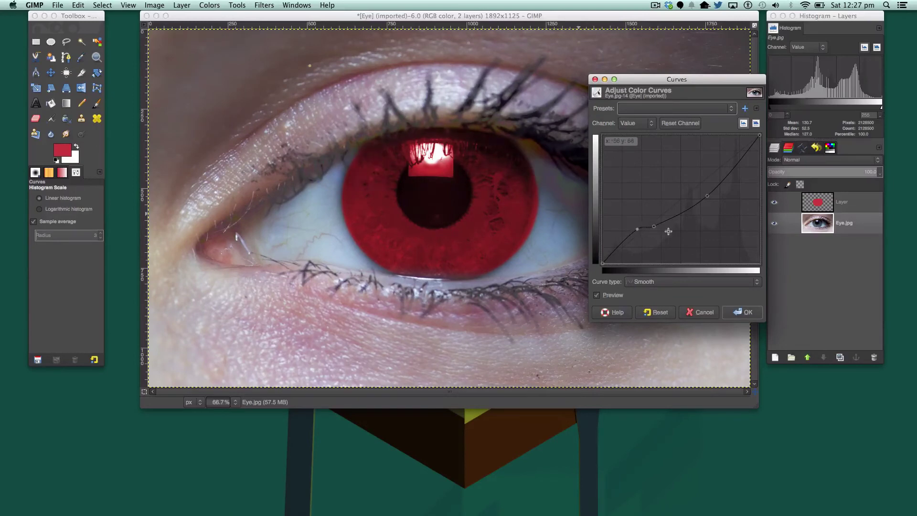
drag(633, 228, 661, 229)
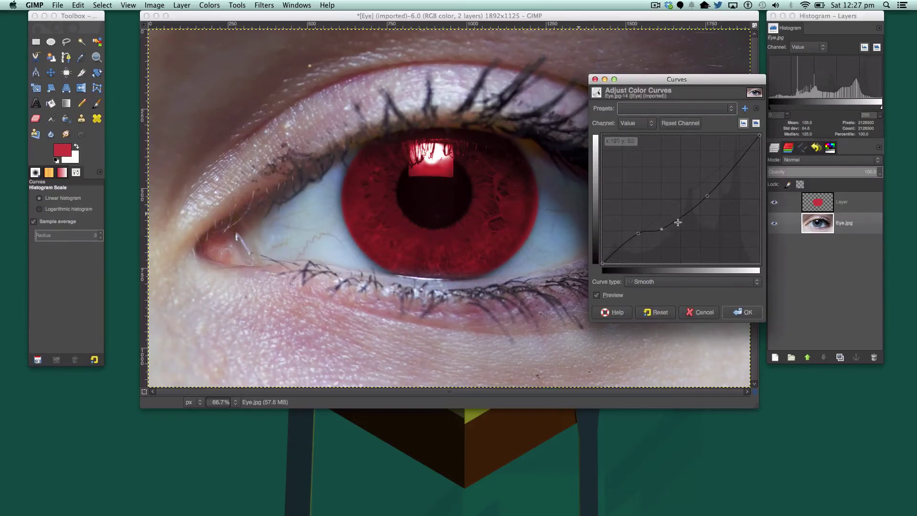
mouse_move(662, 230)
mouse_down()
mouse_move(658, 222)
mouse_move(677, 222)
mouse_move(668, 218)
mouse_up()
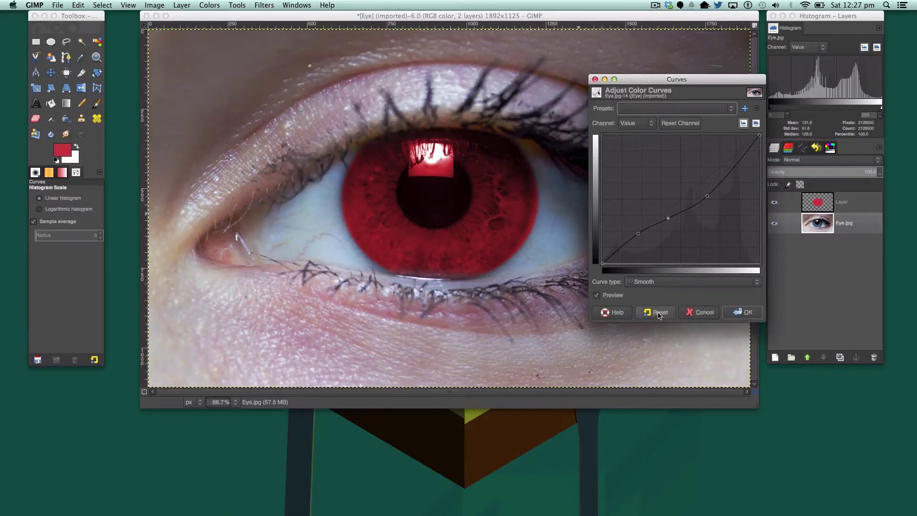
click(655, 312)
Darken the photo's midtones by pulling the middle of the Value curve slightly below the diagonal, and apply it.
drag(675, 208, 714, 188)
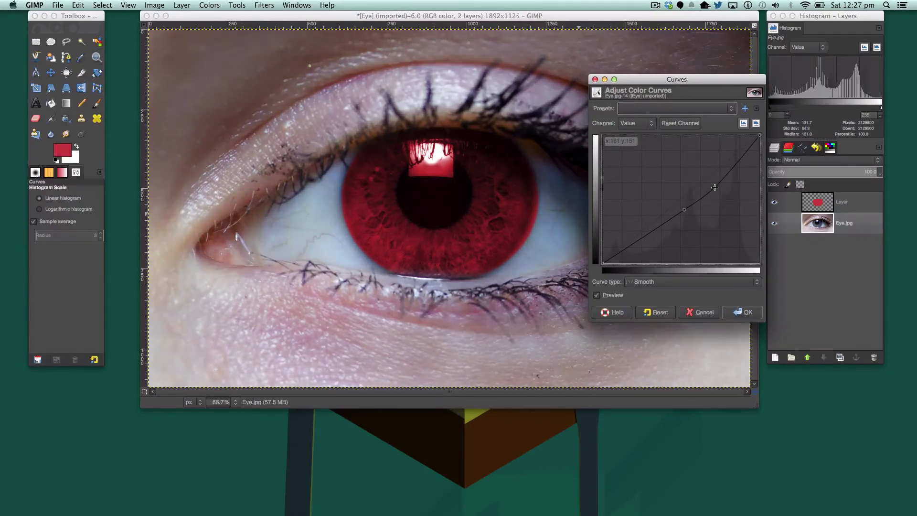
click(734, 313)
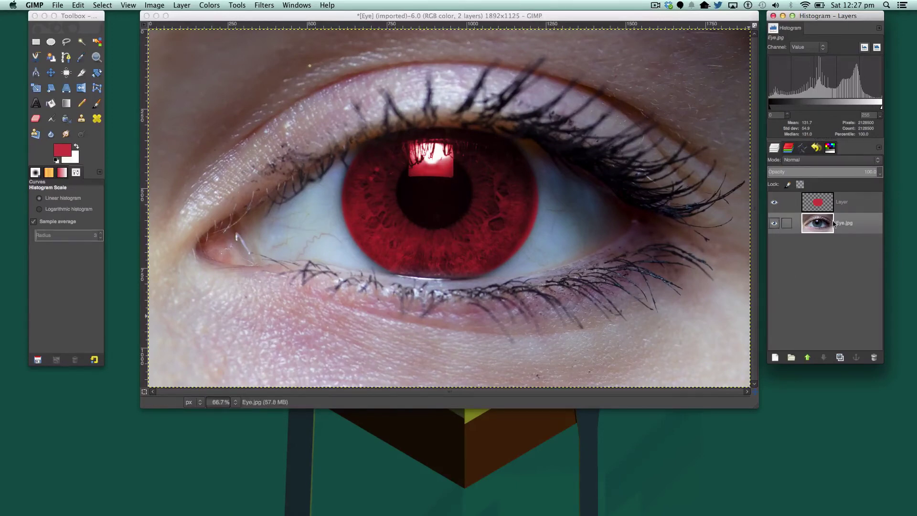
Merge the red Color-mode layer down into the Eye.jpg layer.
click(836, 203)
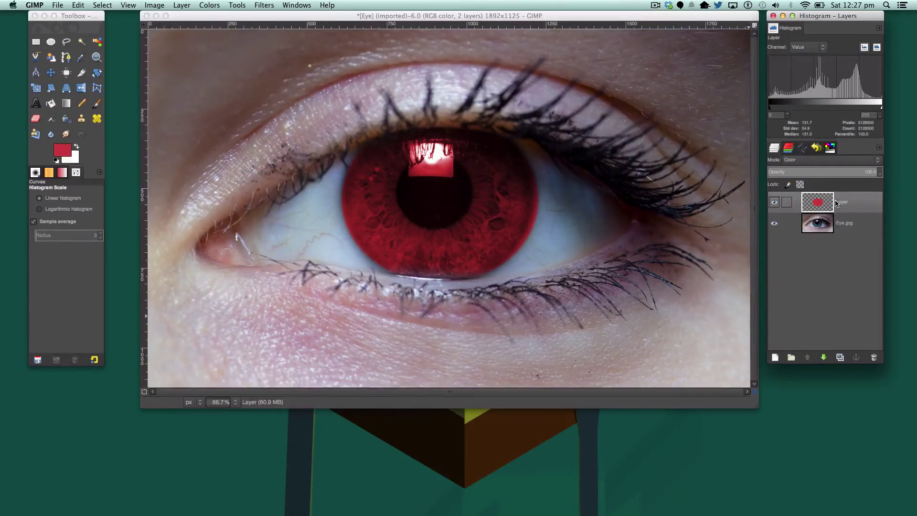
click(264, 5)
click(296, 14)
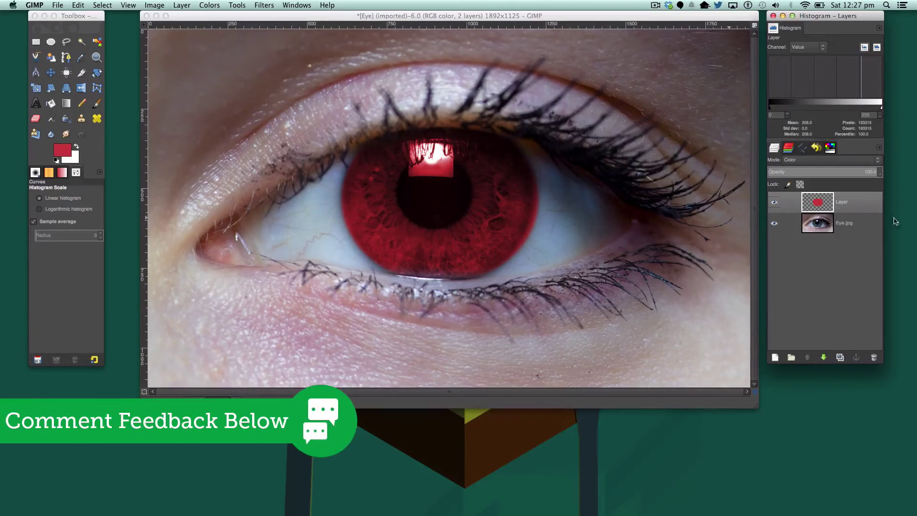
right_click(821, 210)
click(866, 276)
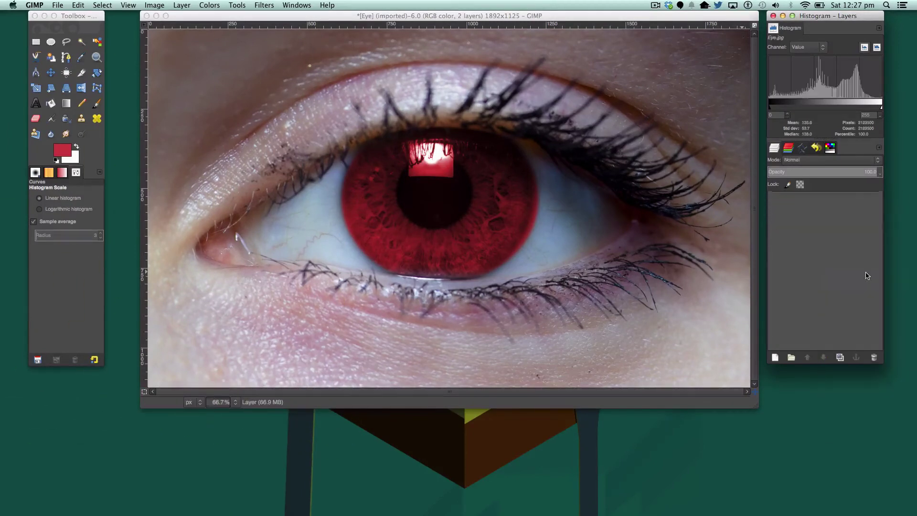
Darken the merged eye layer's shadows with a Value curve in Curves, adding a second point near the diagonal for the midtones.
click(209, 5)
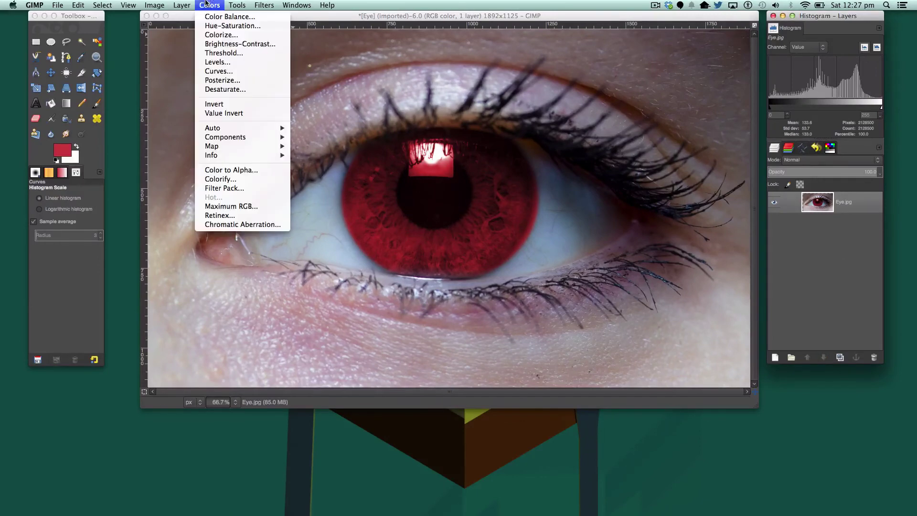
click(227, 71)
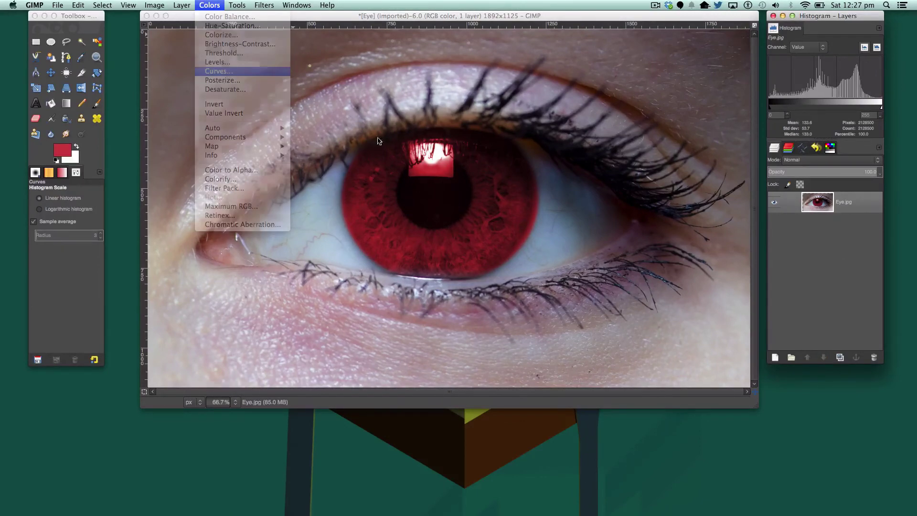
drag(630, 215, 653, 224)
mouse_move(695, 198)
mouse_down()
mouse_move(685, 178)
mouse_move(692, 186)
mouse_up()
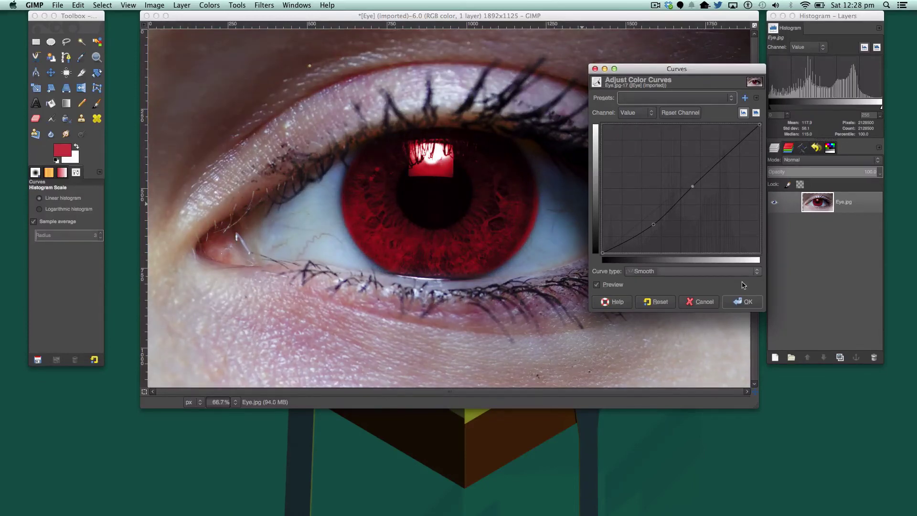
Raise the middle of the Red channel's curve slightly above the diagonal.
click(635, 113)
click(635, 114)
click(635, 113)
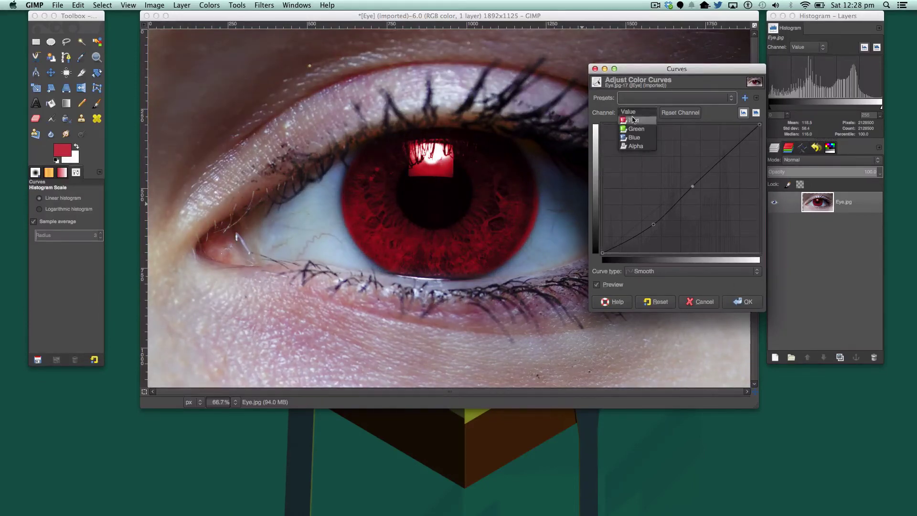
click(631, 123)
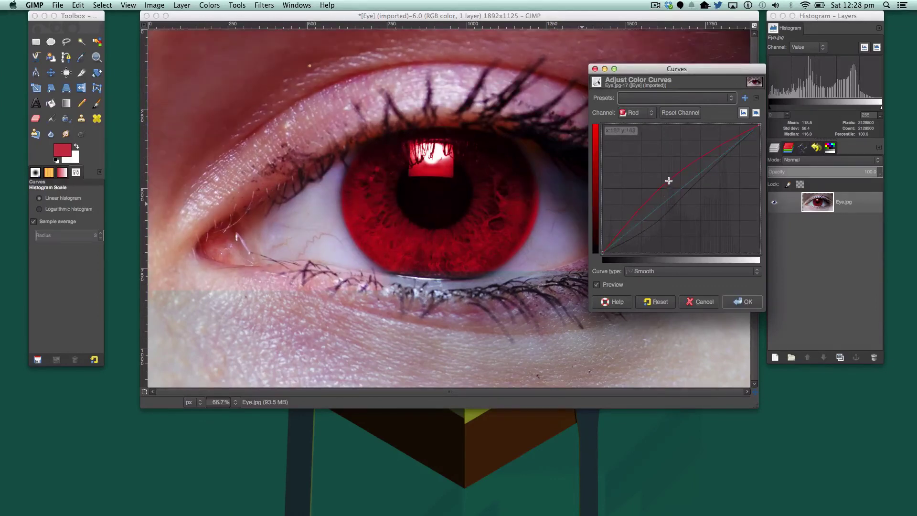
drag(669, 182, 682, 196)
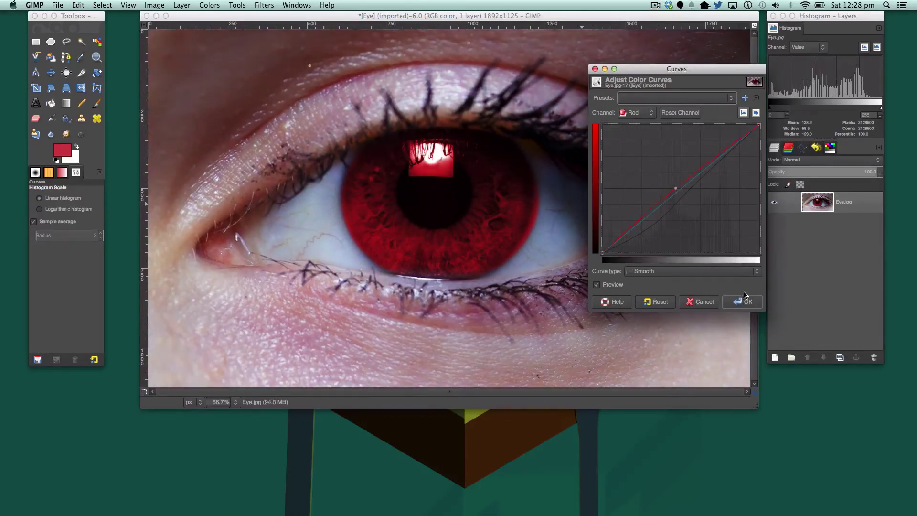
Return to the Value channel, add a point between the two existing ones to lower the midtones slightly, and apply the curves.
click(635, 112)
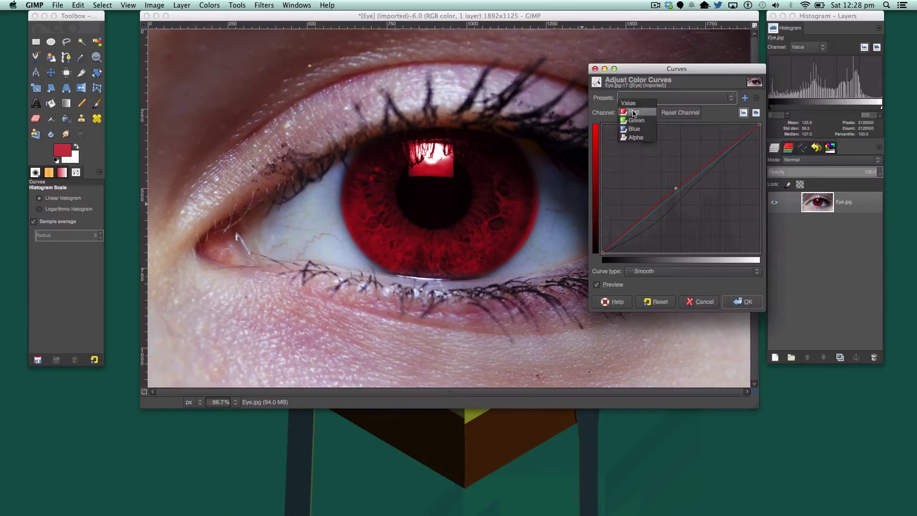
click(632, 97)
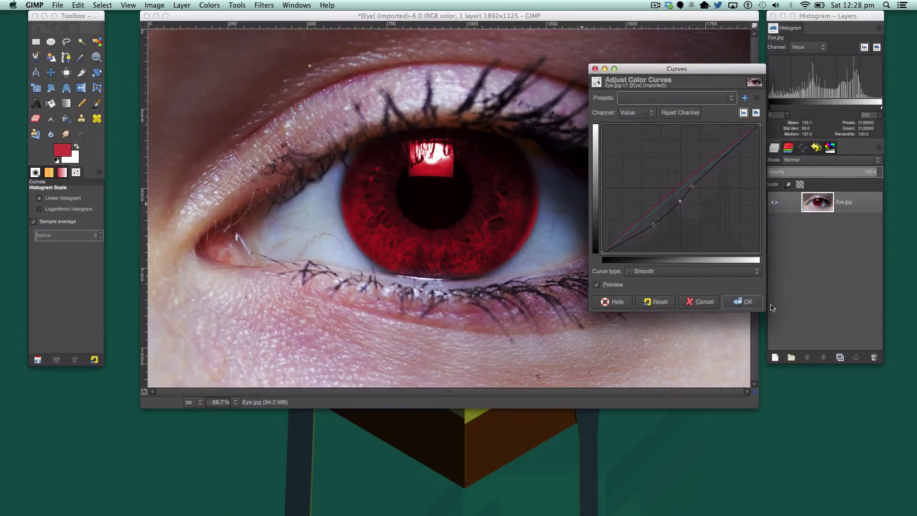
click(743, 301)
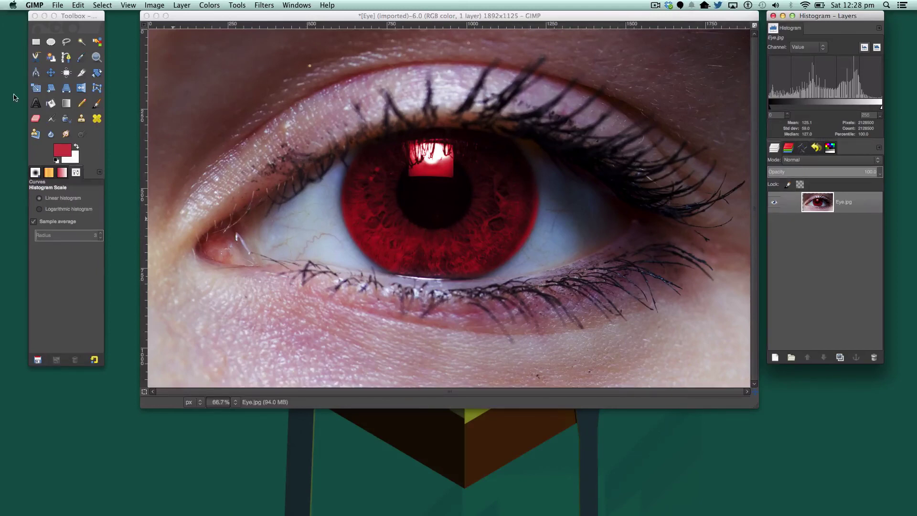
Swap the foreground and background colours and zoom the image out to 25% with the whole eye in view.
click(97, 57)
key(x)
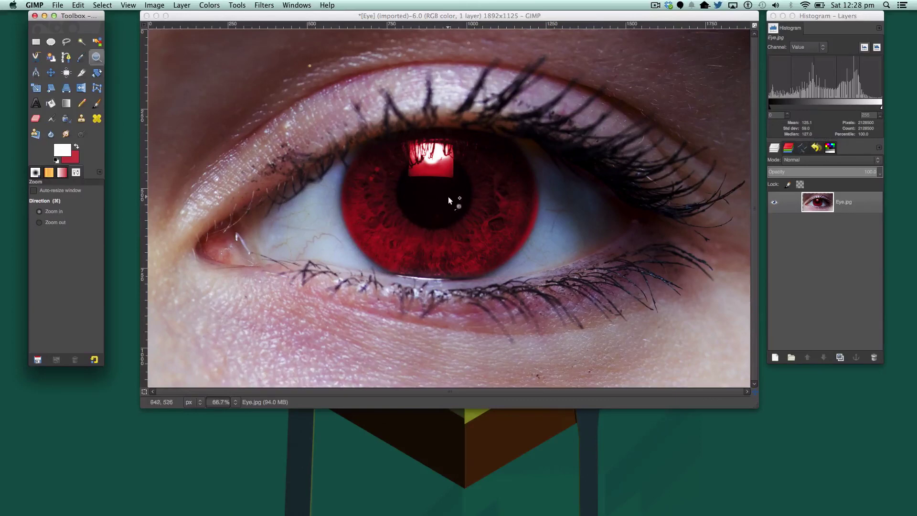
click(235, 403)
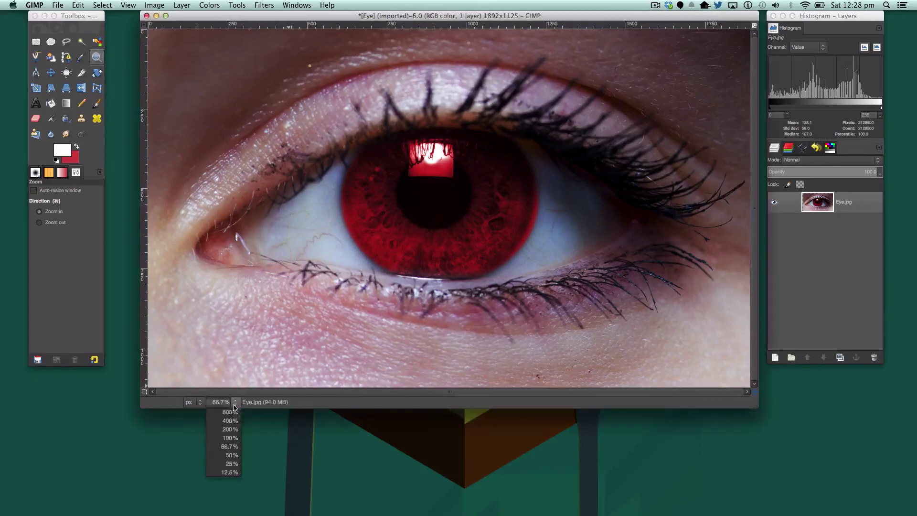
click(222, 463)
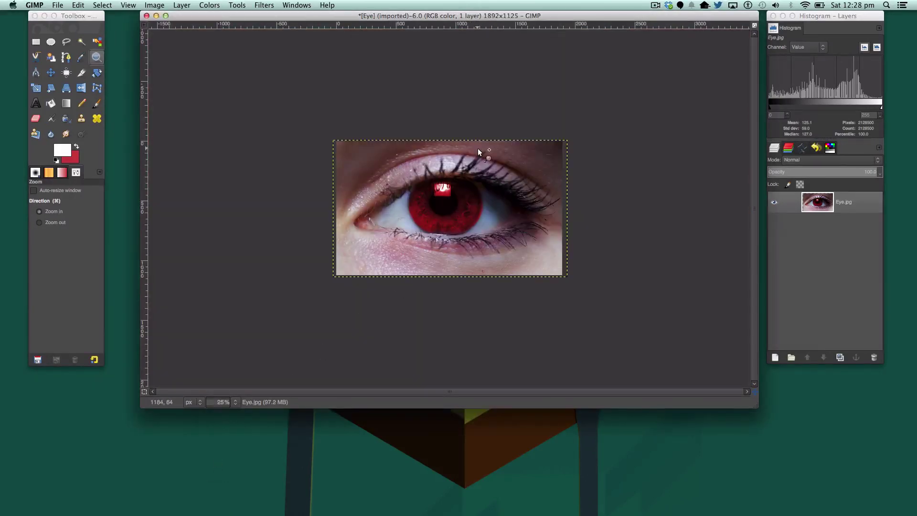